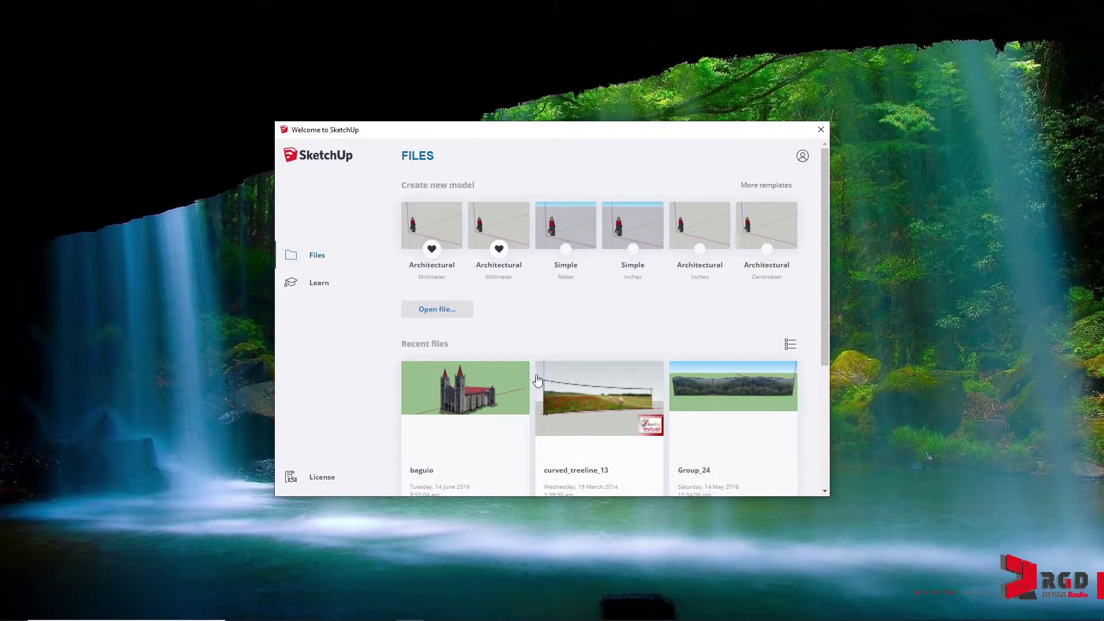
Step: Look over the welcome window's learning resources and browse the complete list of default templates
left_click(319, 286)
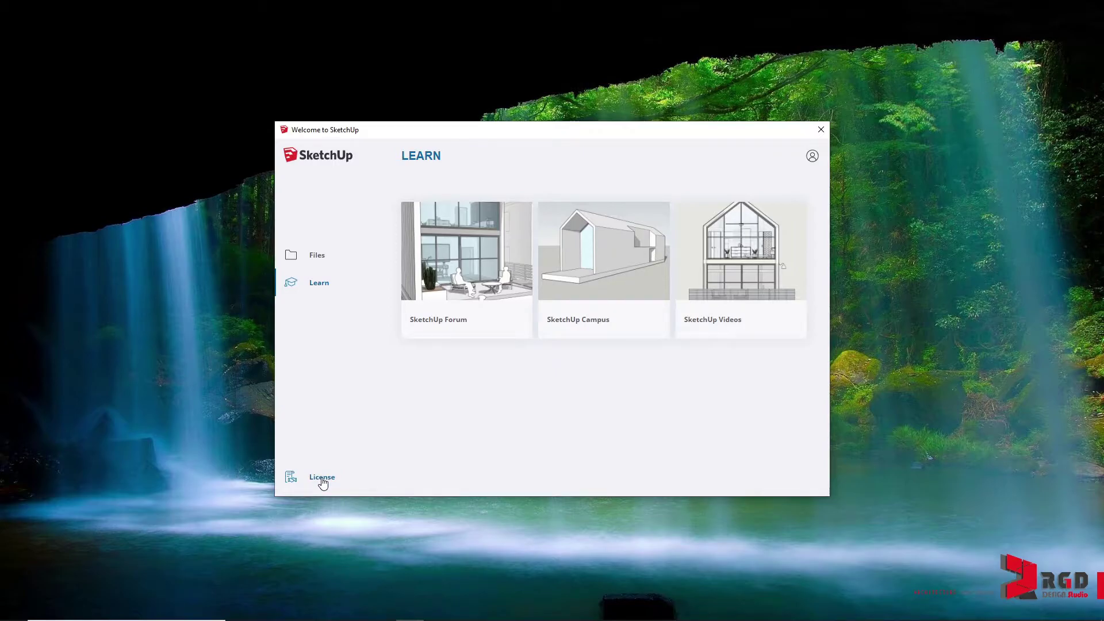
left_click(315, 256)
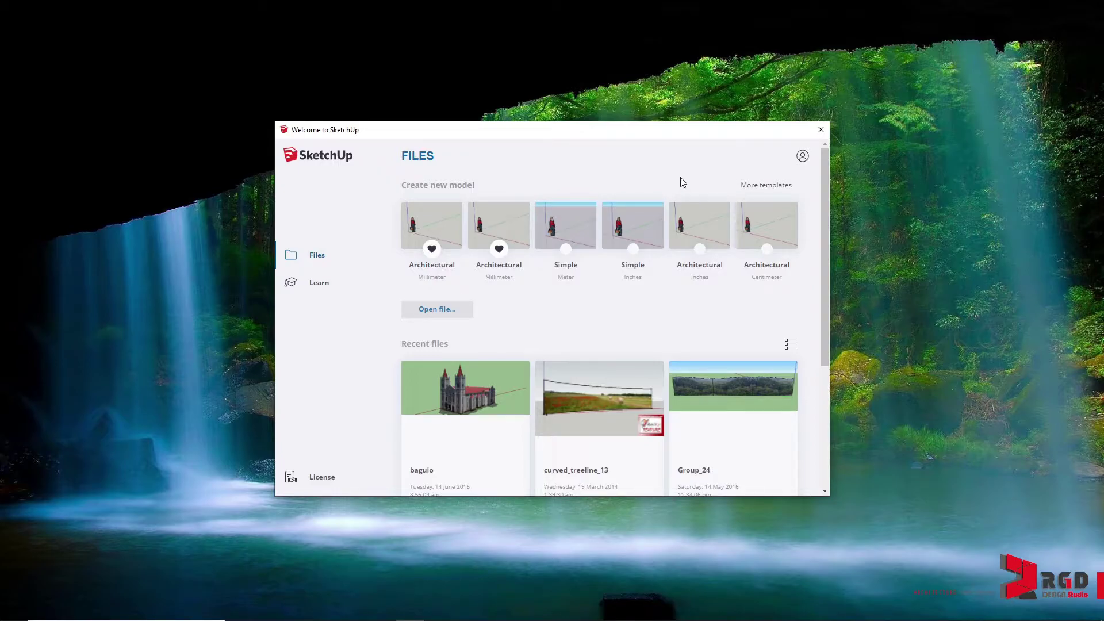
left_click(766, 185)
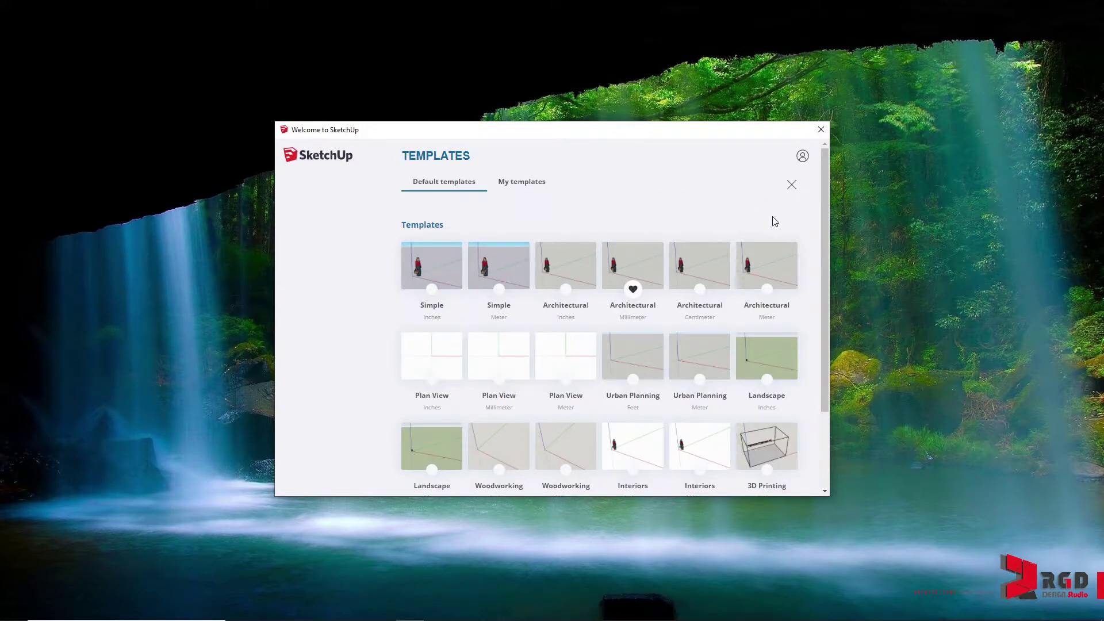
scroll(770, 242, "down", 2)
scroll(740, 266, "up", 1)
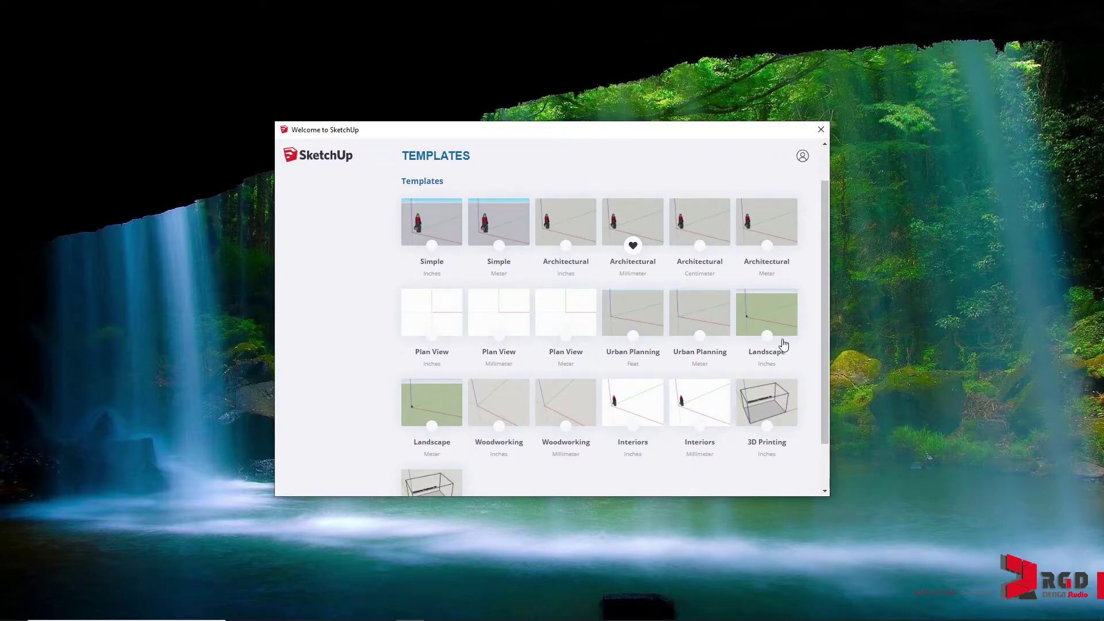
scroll(783, 343, "down", 1)
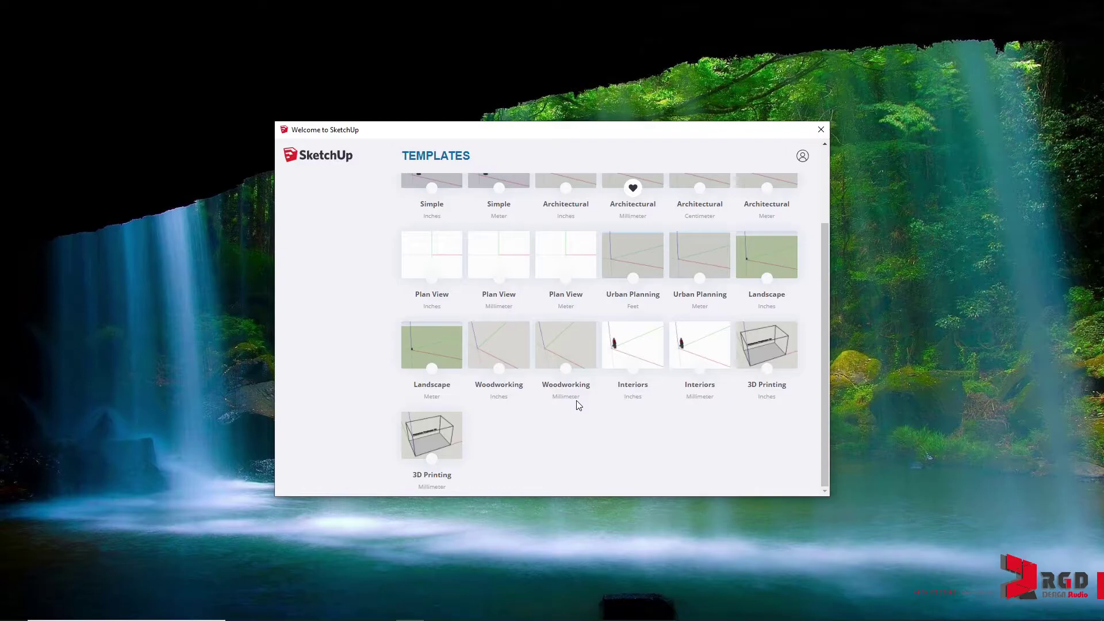
scroll(621, 401, "up", 3)
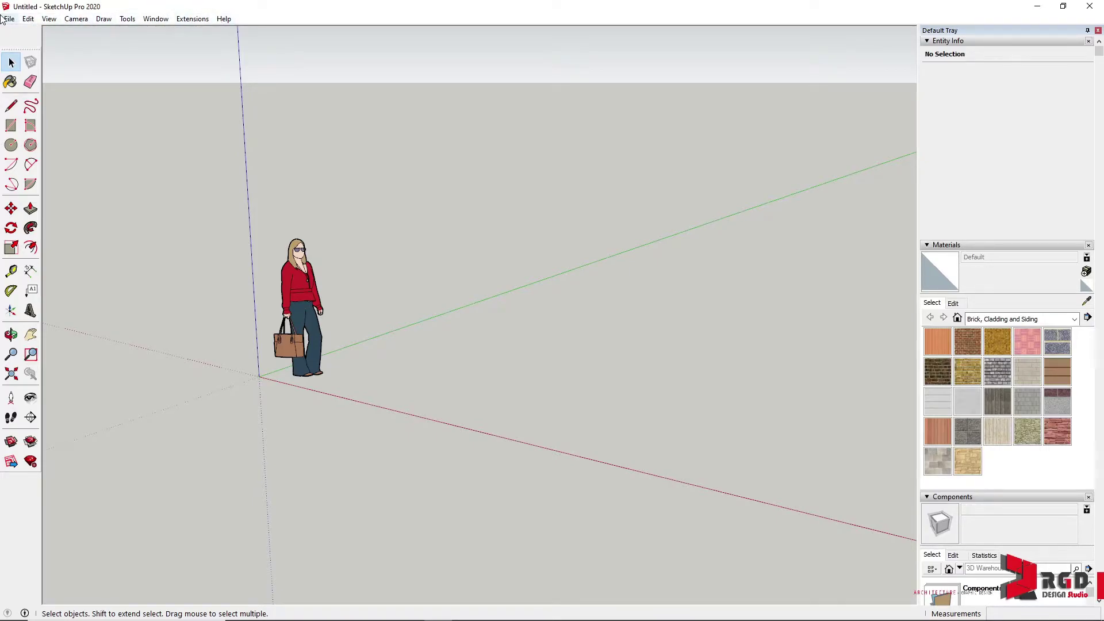
left_click(49, 19)
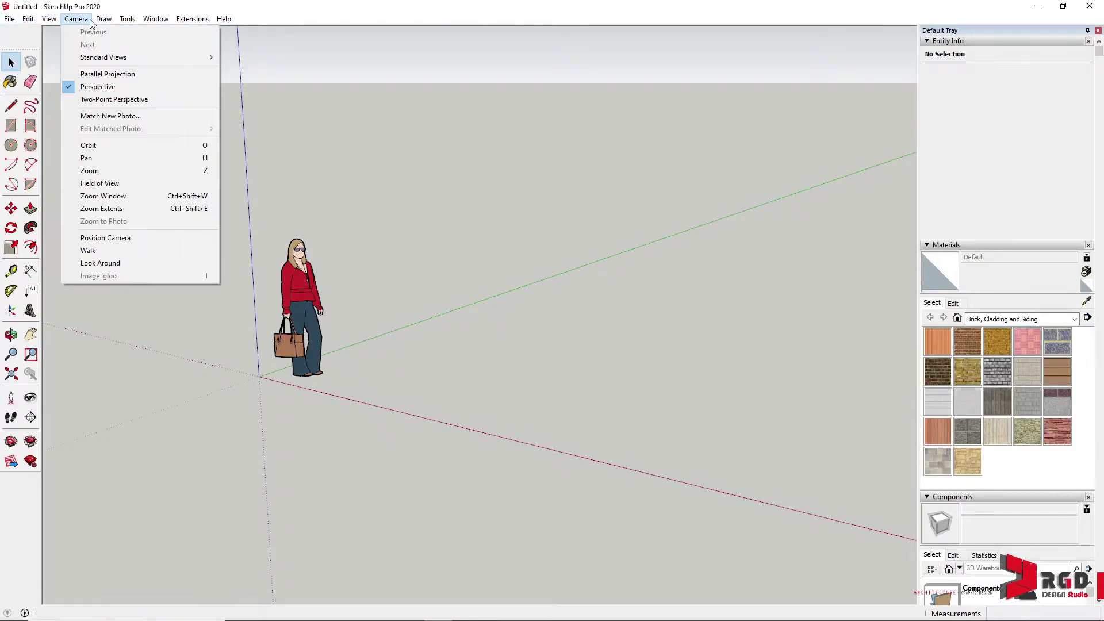
mouse_move(114, 19)
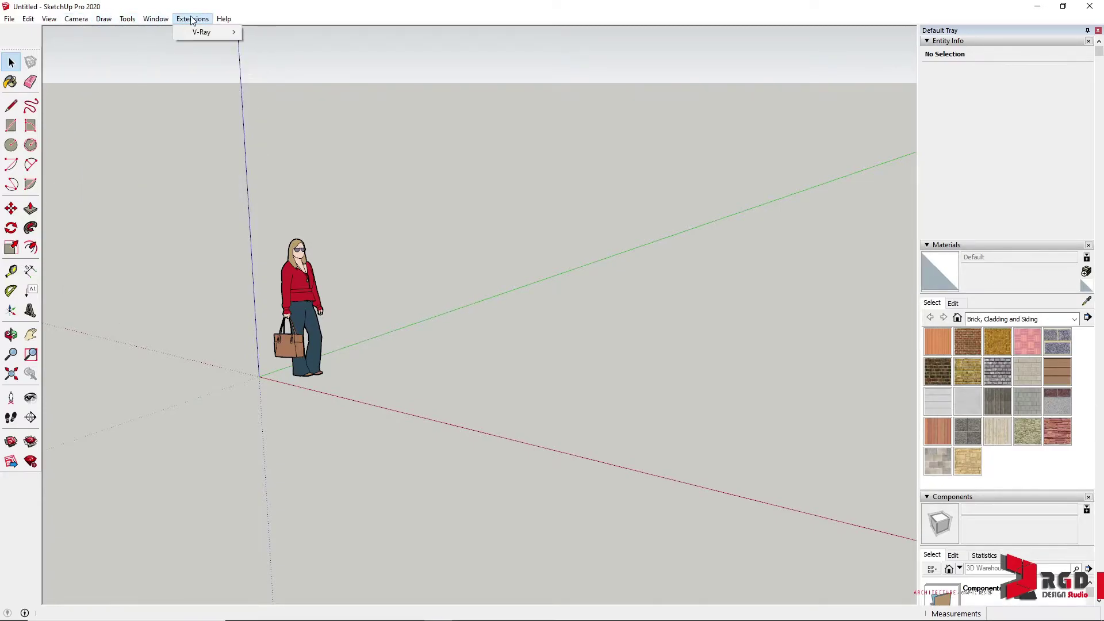
left_click(274, 19)
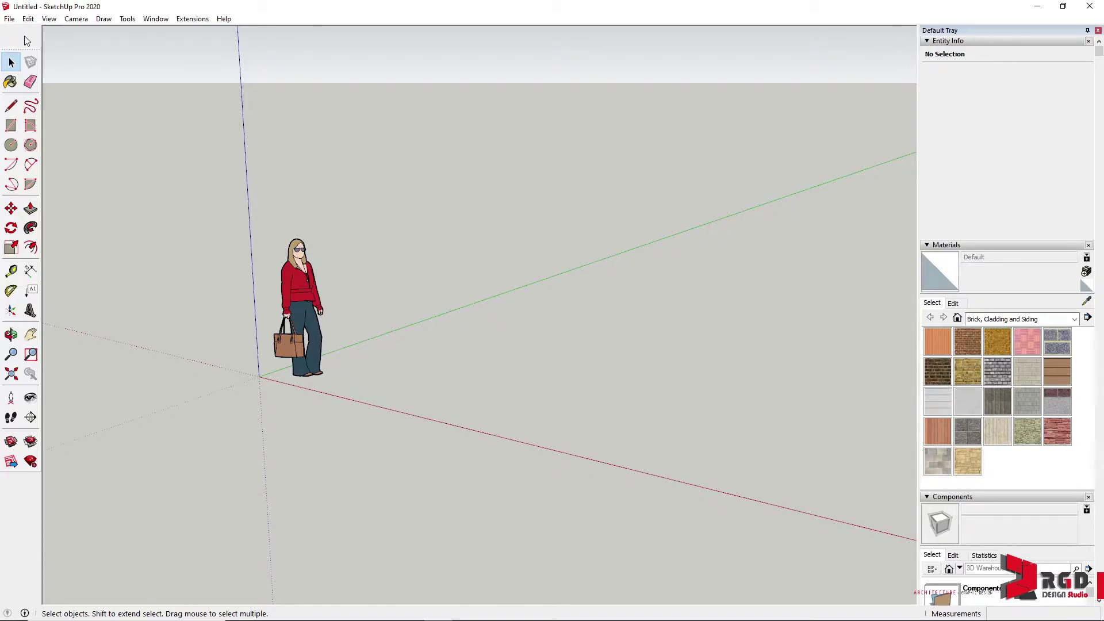
Step: Show the Advanced Camera Tools, Camera, Classifier, Drawing and Dynamic Components toolbars
left_click(50, 19)
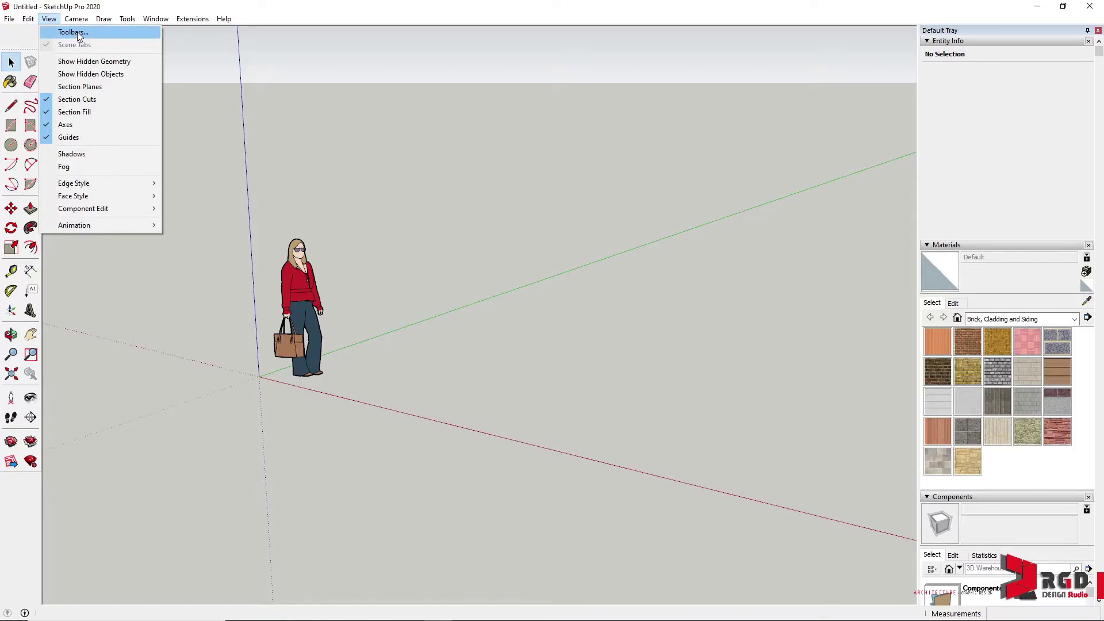
left_click(73, 33)
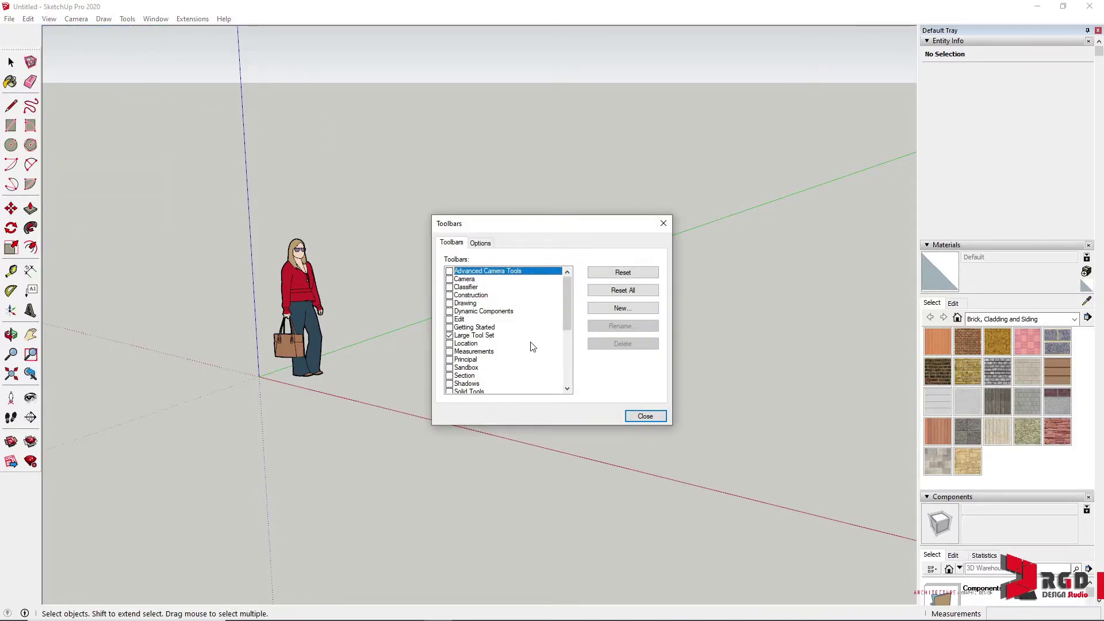
left_click(450, 271)
left_click(449, 279)
left_click(449, 287)
left_click(449, 303)
left_click(449, 311)
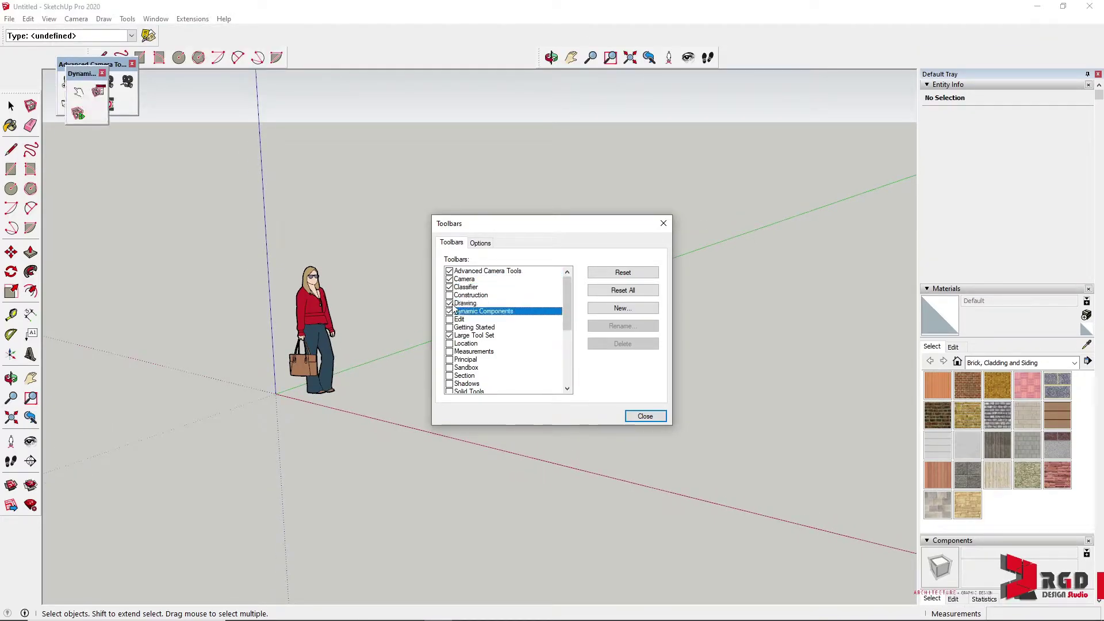
Step: Hide the Dynamic Components, Drawing, Classifier, Camera and Advanced Camera Tools toolbars
left_click(449, 311)
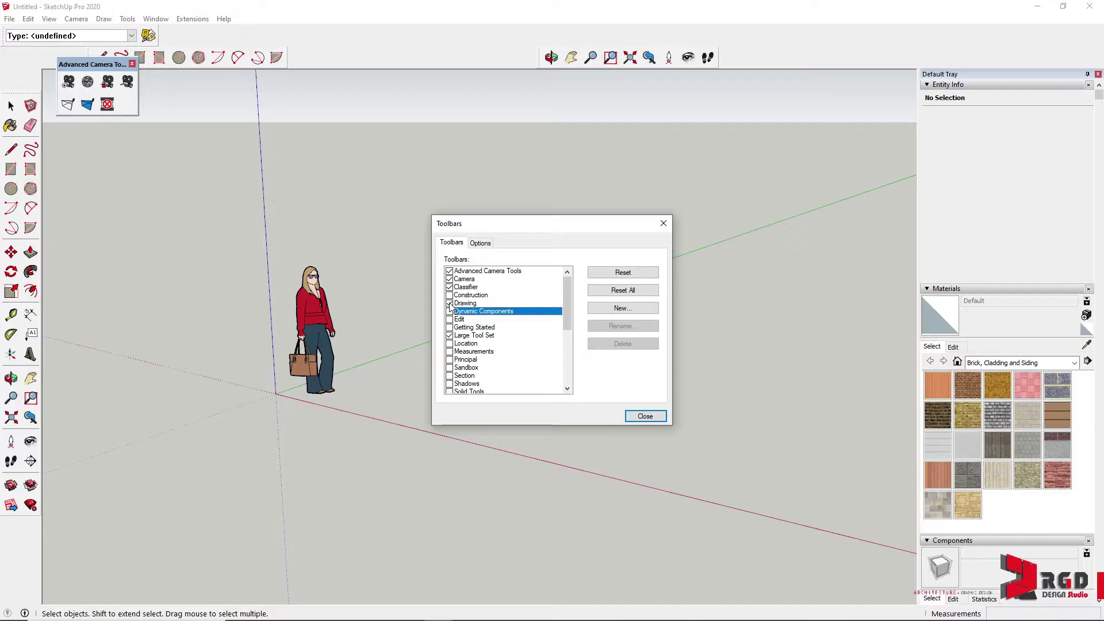
left_click(449, 303)
left_click(449, 287)
left_click(449, 279)
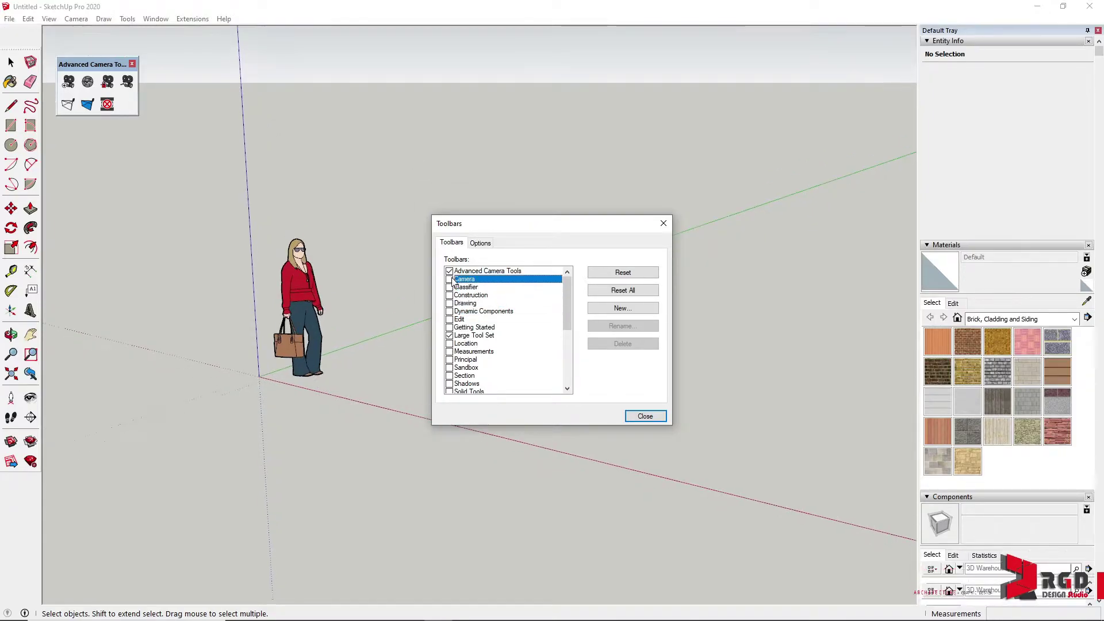
left_click(449, 270)
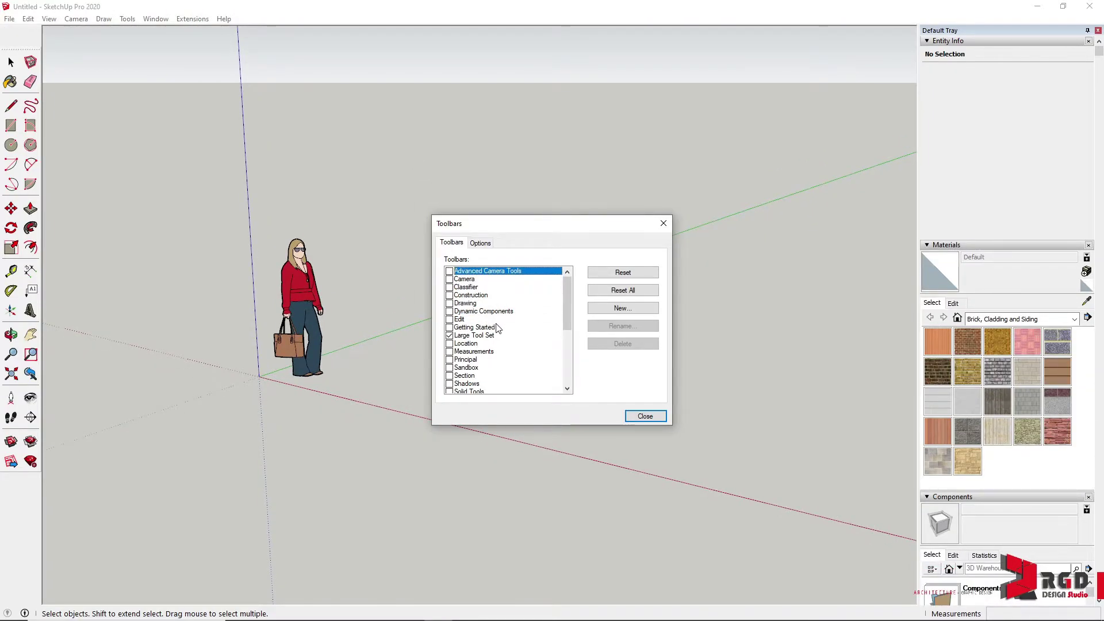
Step: Show the Getting Started toolbar briefly, hide it again and finish the toolbar setup
left_click(458, 327)
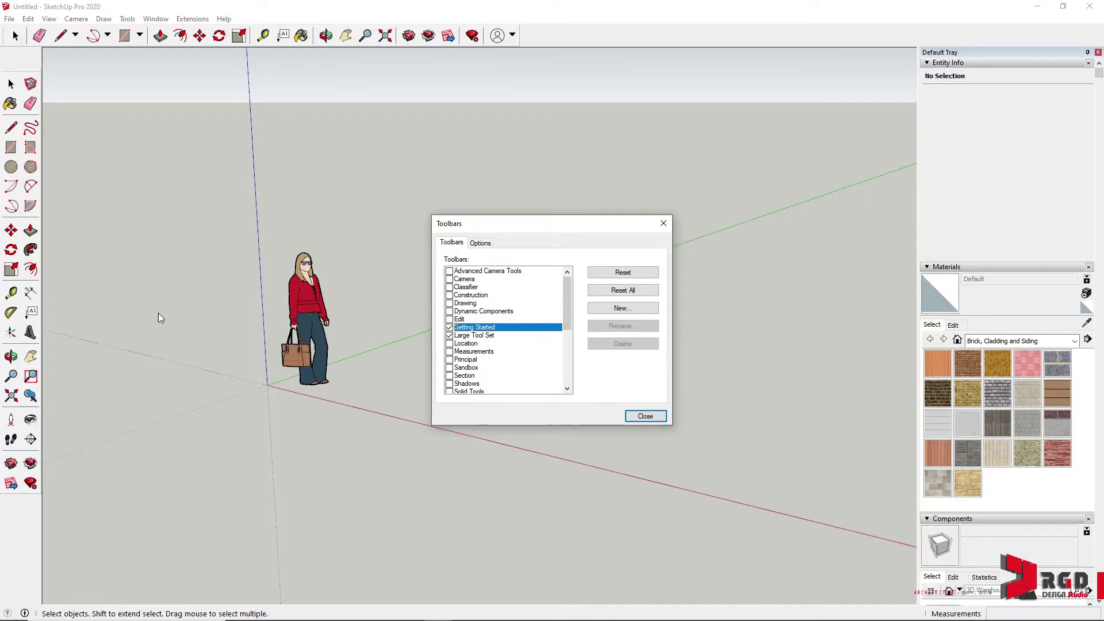
left_click(449, 327)
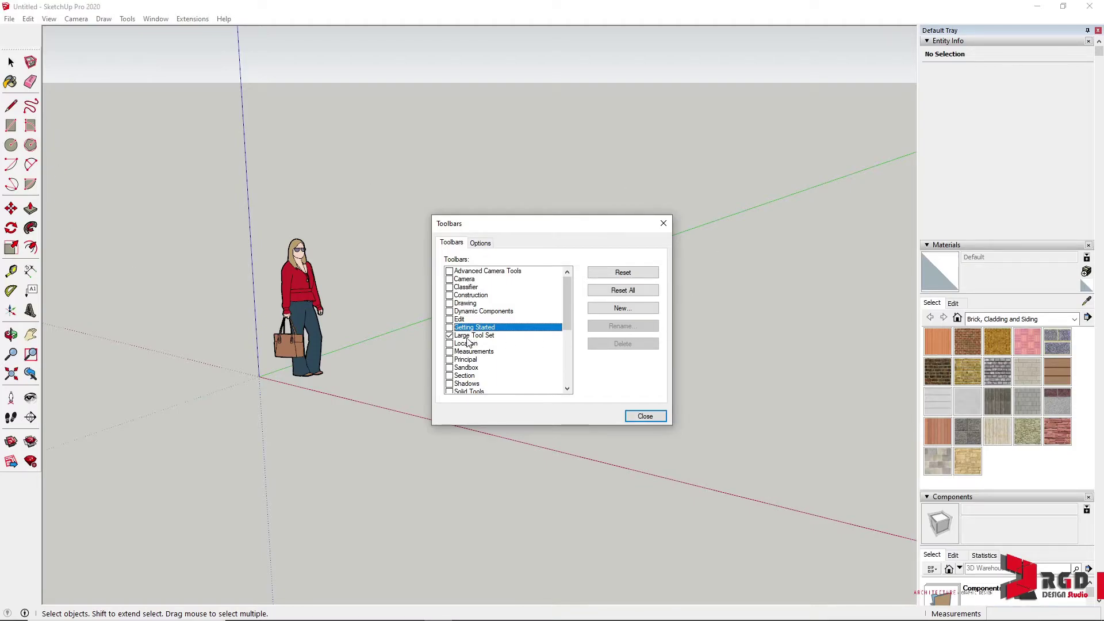
left_click(644, 416)
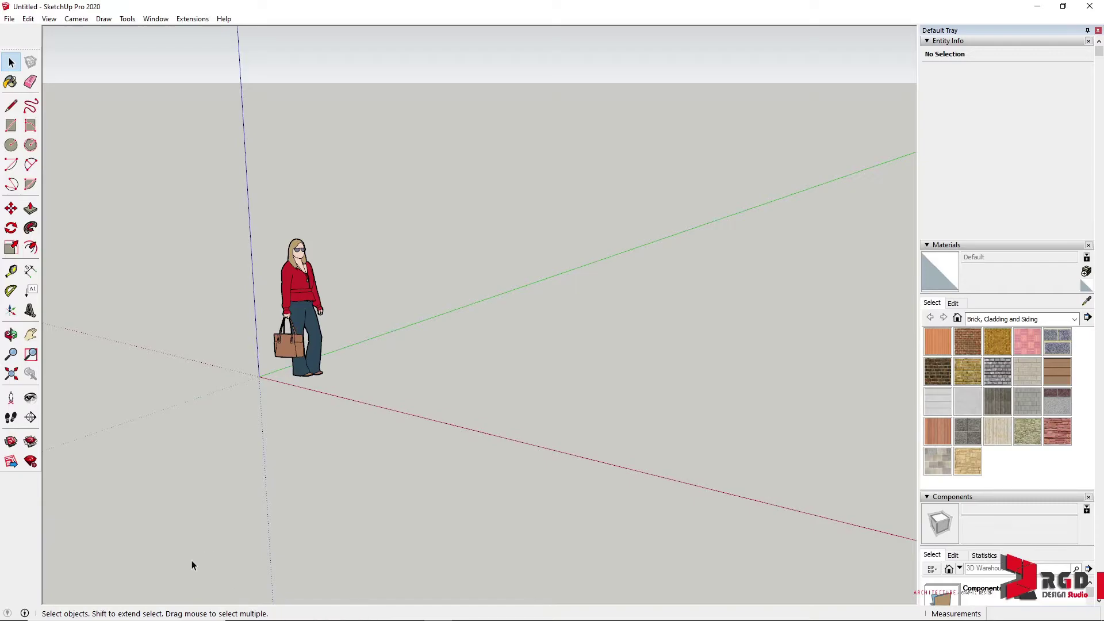
Step: Review the model's measurement and angle unit settings in Model Info, and leave them as they are
left_click(25, 613)
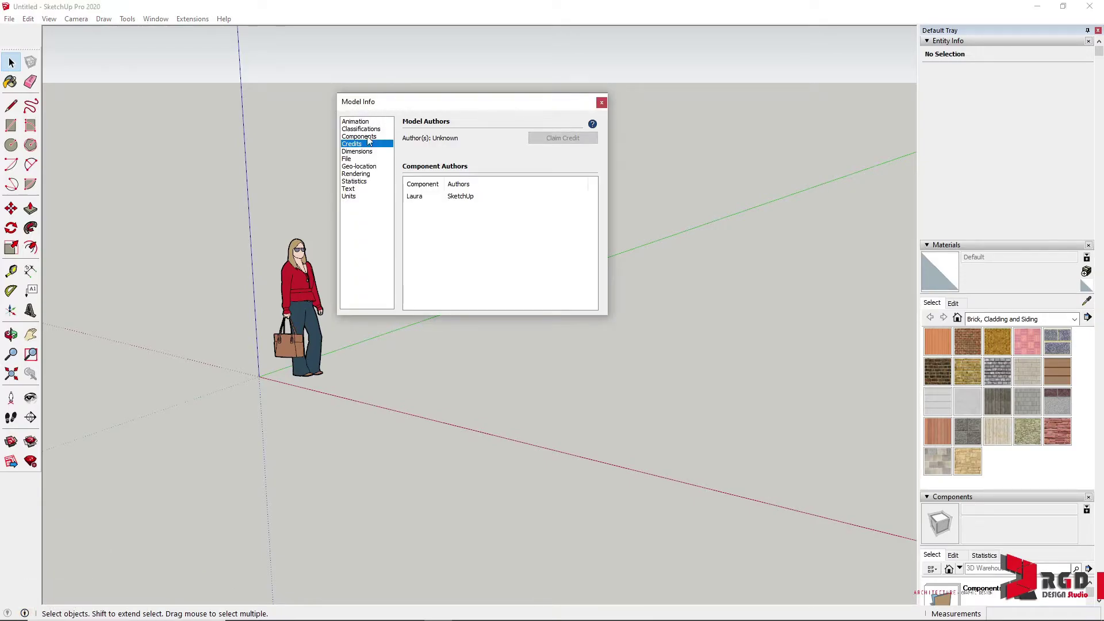
left_click(349, 196)
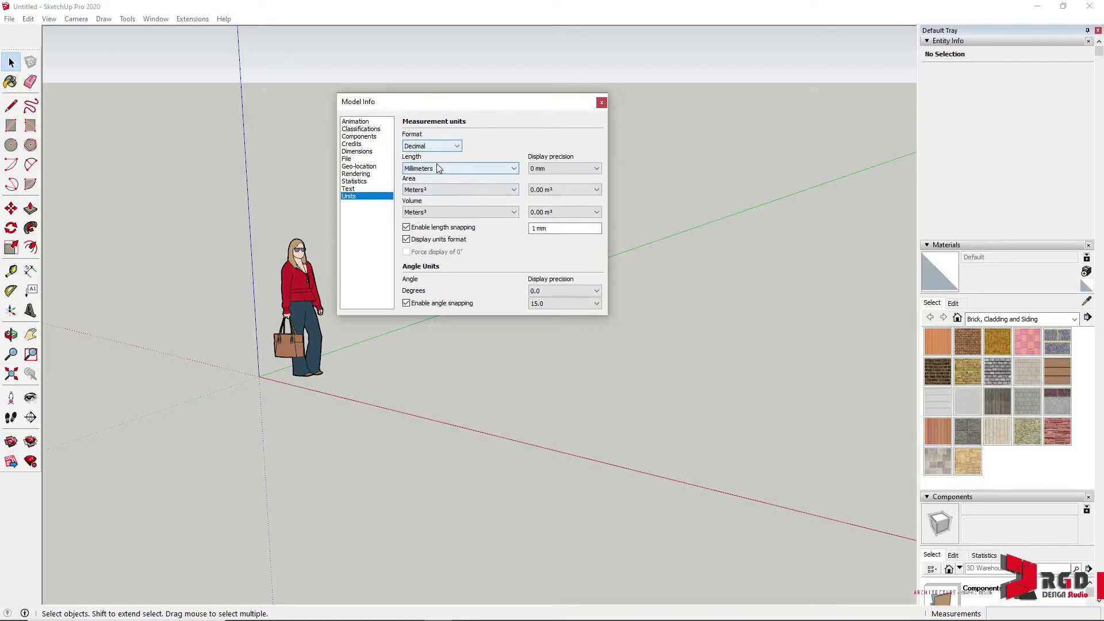
left_click(601, 104)
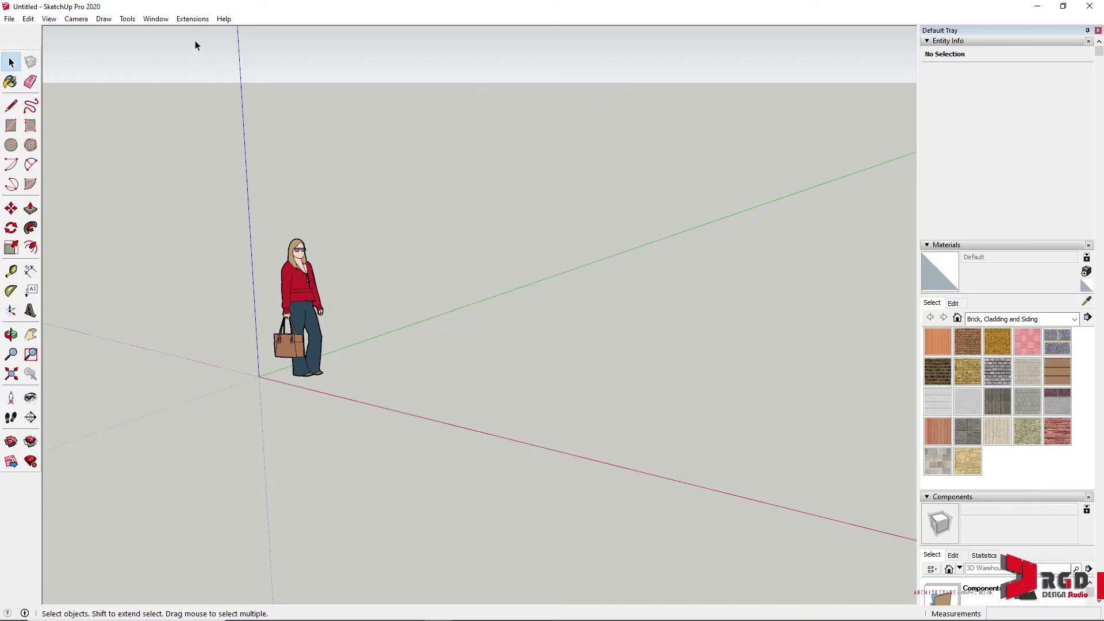
left_click(158, 21)
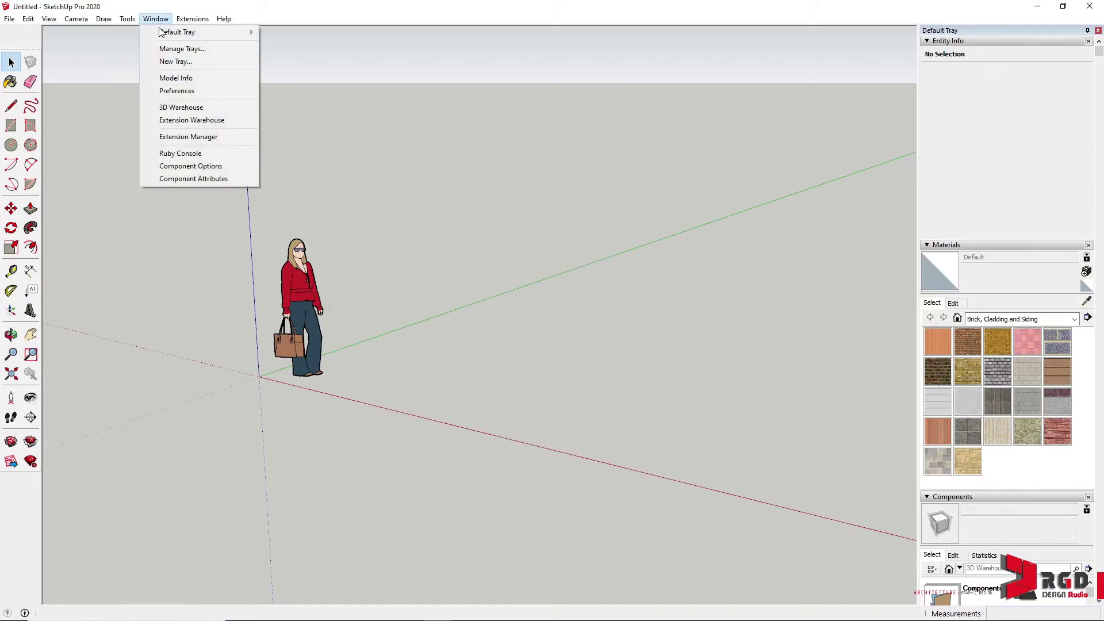
left_click(190, 78)
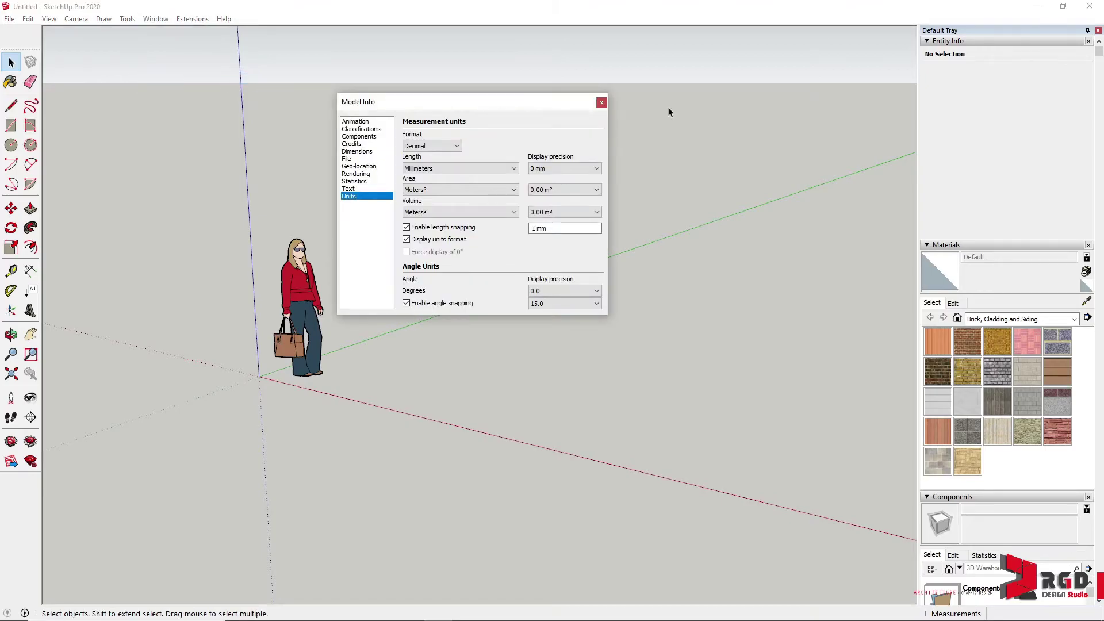
left_click(603, 104)
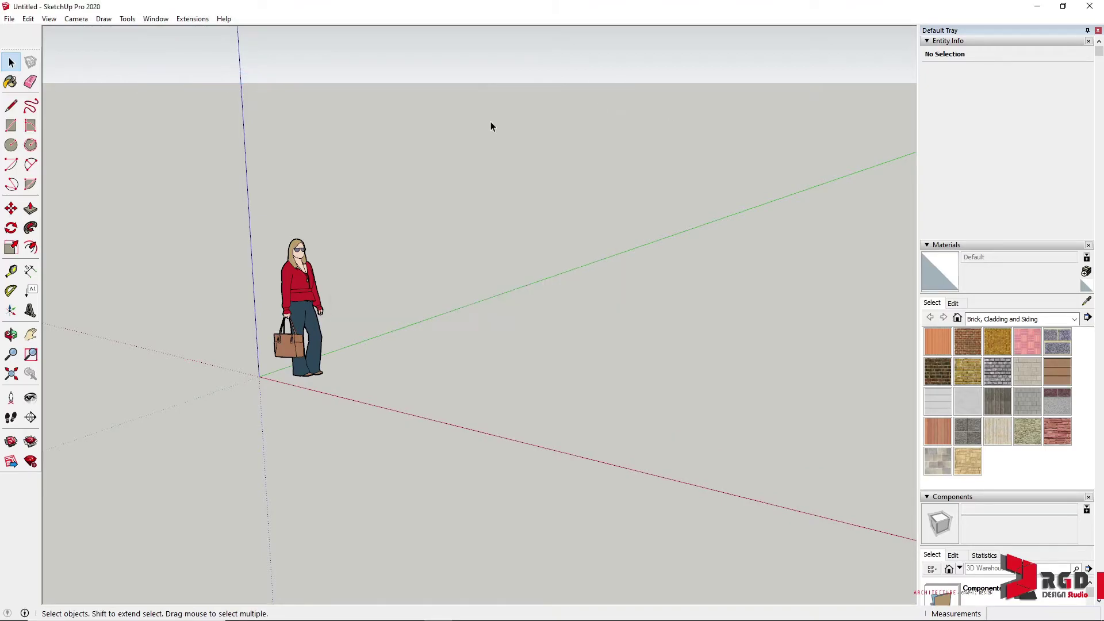
Step: Try to add a geographic location to the model, dismiss the sign-in request and close Model Info
left_click(6, 614)
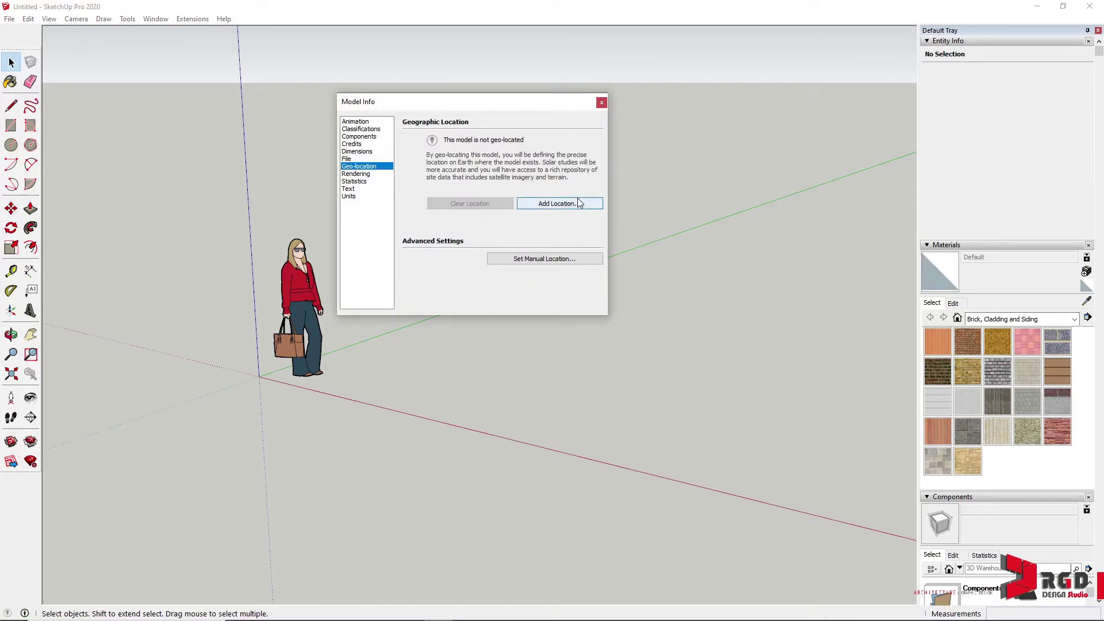
left_click(567, 206)
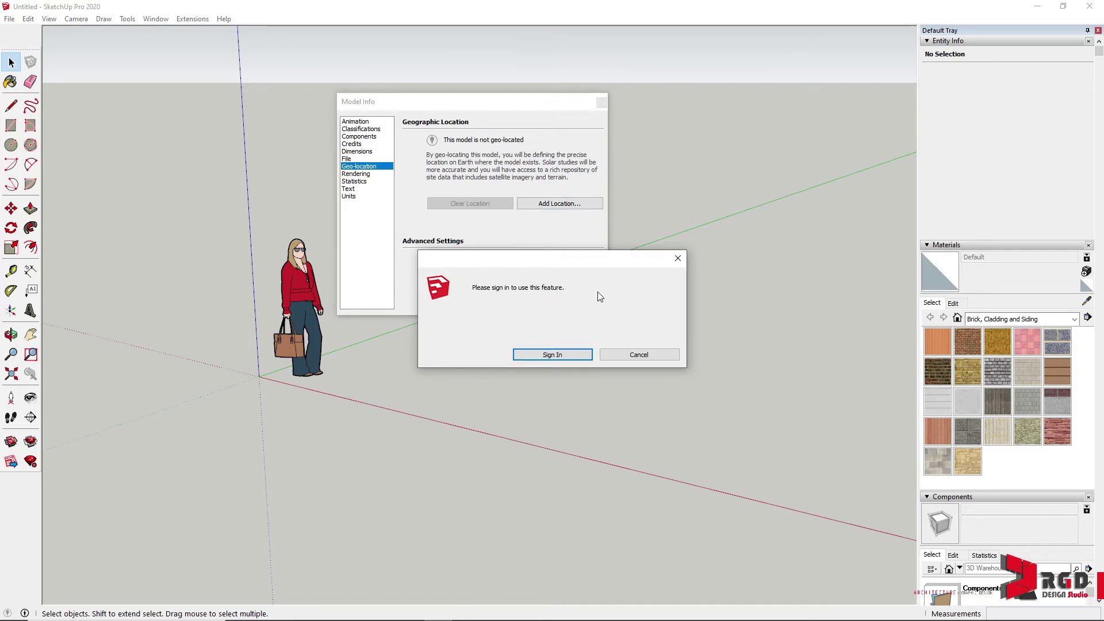
left_click(675, 258)
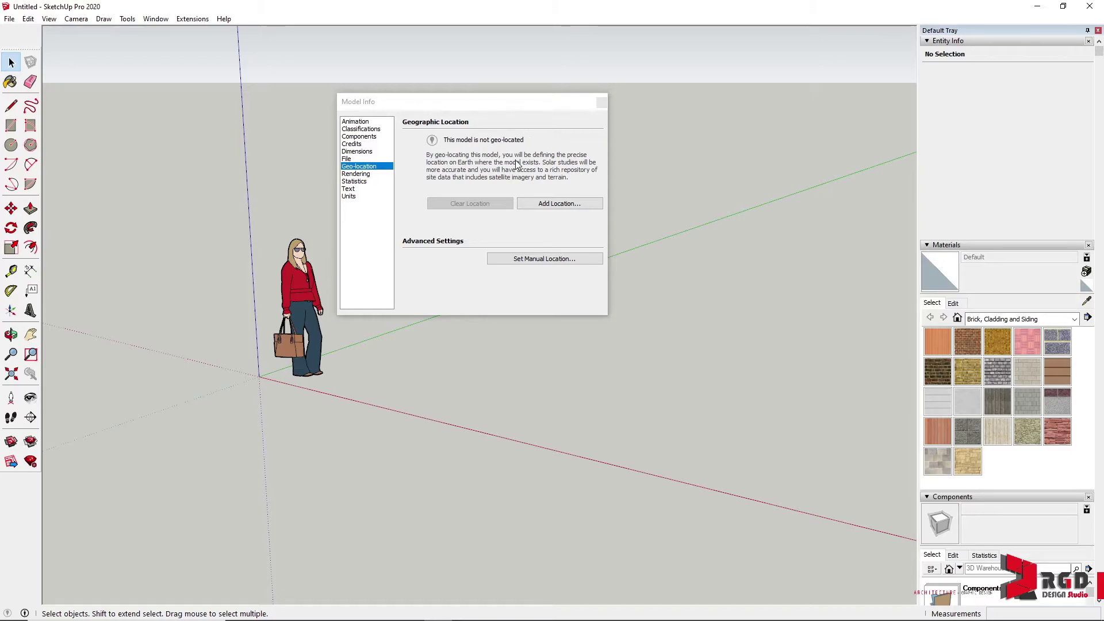
left_click(601, 103)
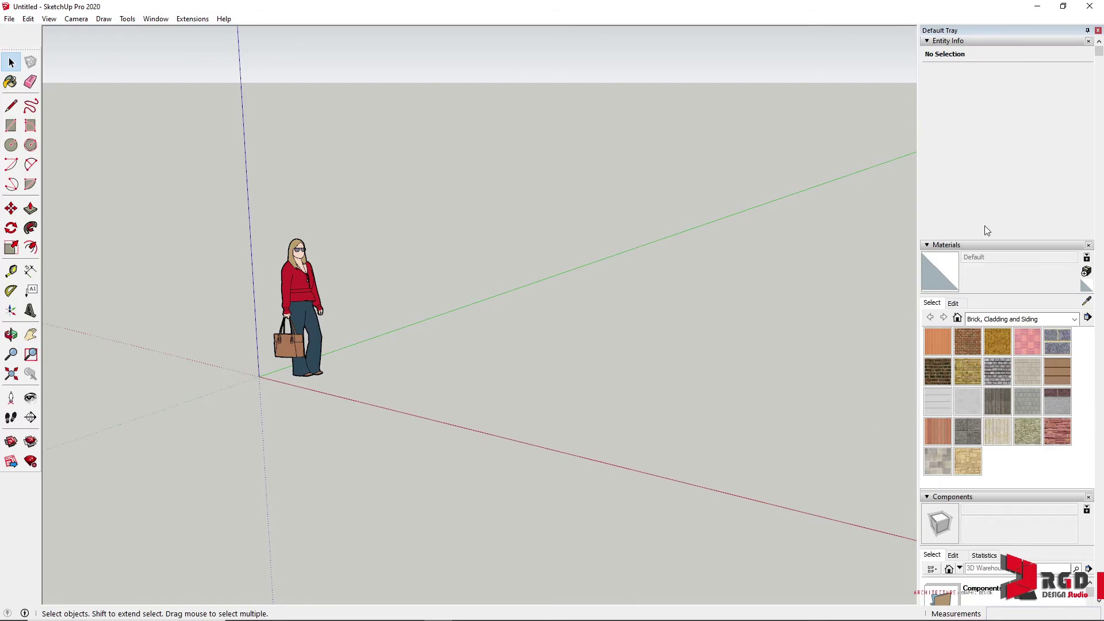
Step: Collapse the Entity Info, Materials and Components sections of the Default Tray
left_click(928, 42)
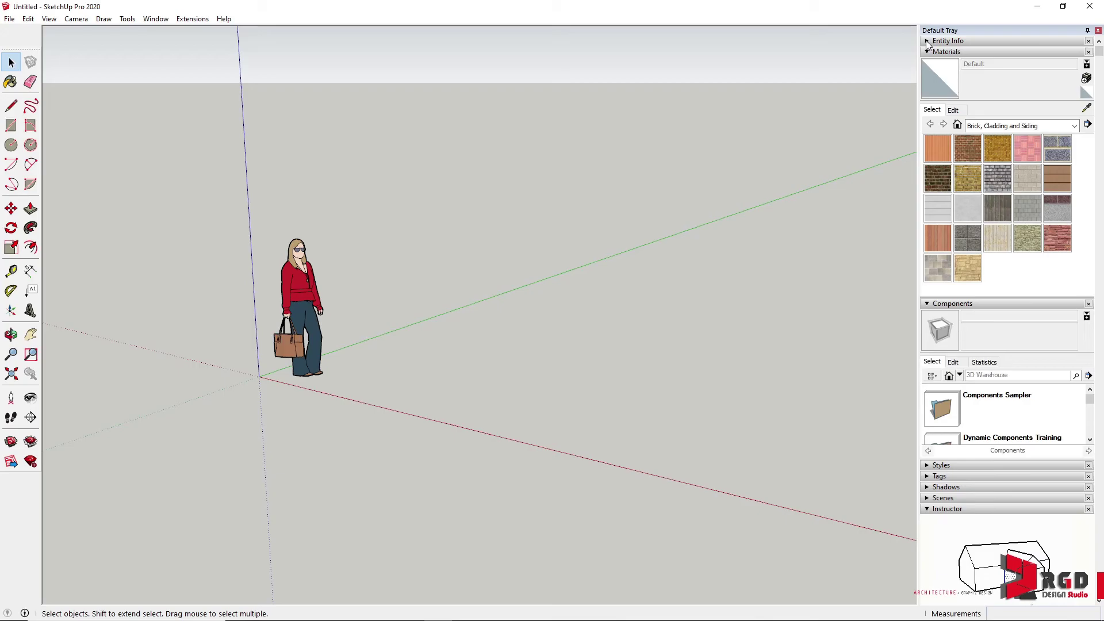
left_click(927, 42)
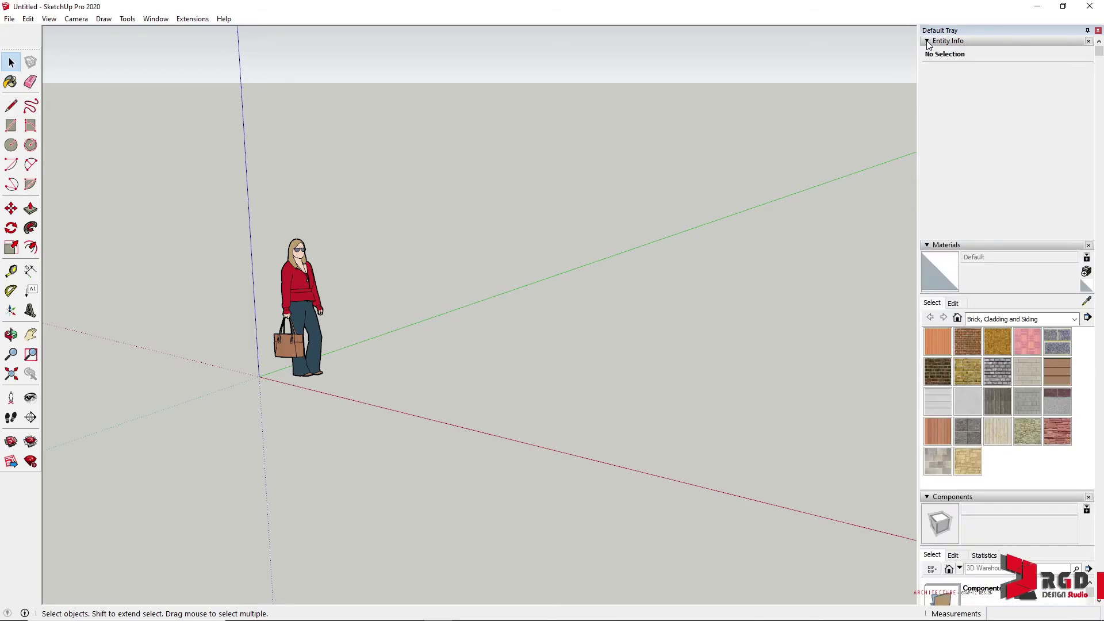
left_click(927, 41)
left_click(928, 52)
left_click(927, 63)
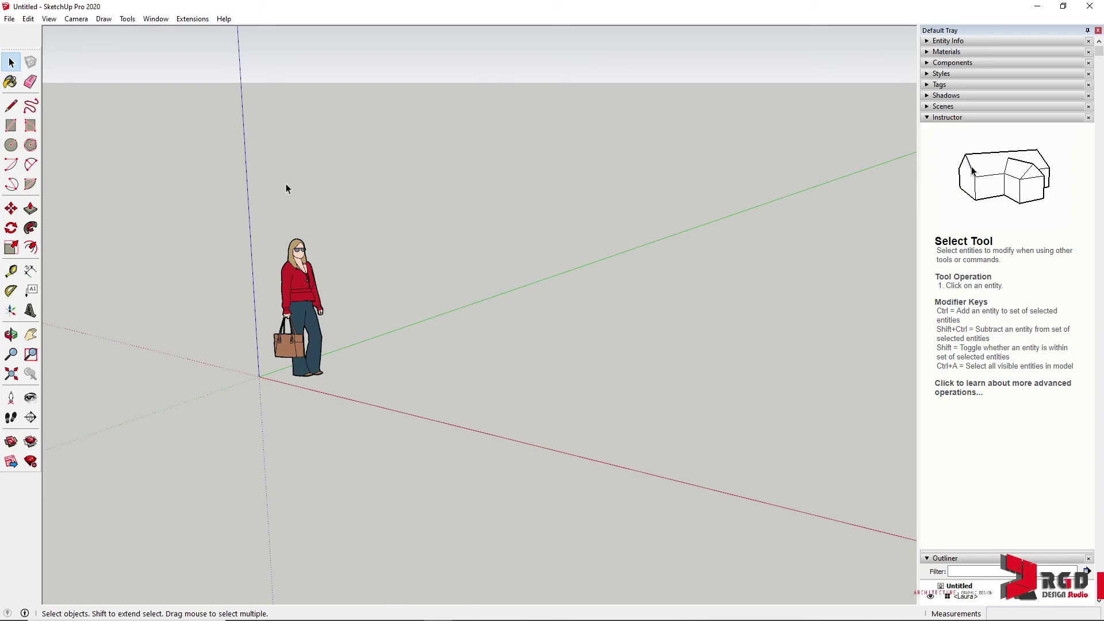
Step: Select the standing woman figure near the origin and display its entity information
left_click(301, 295)
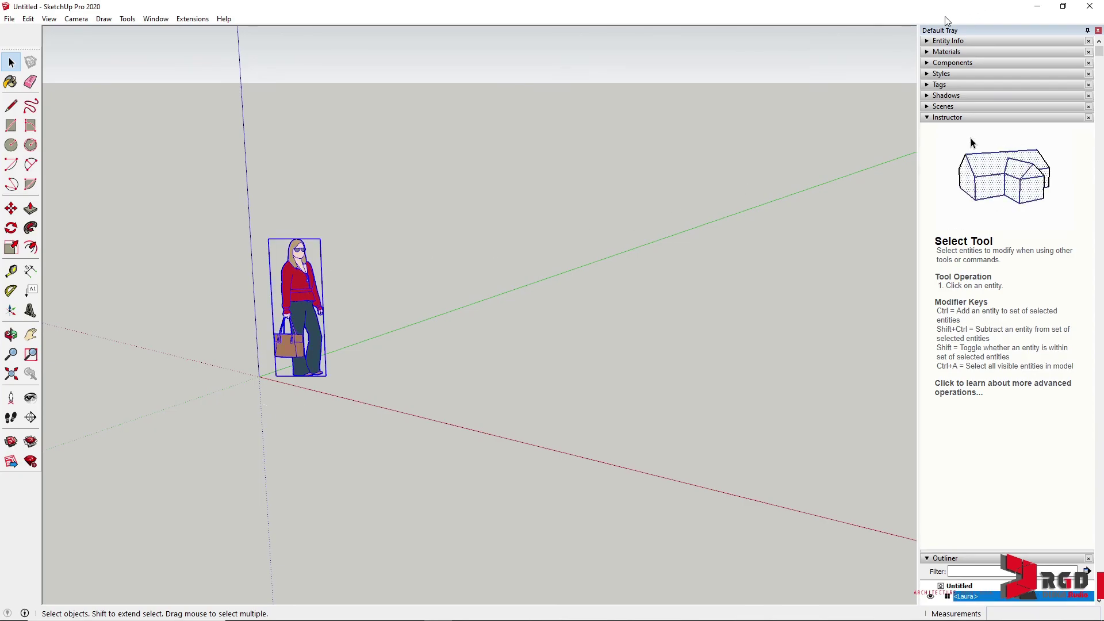
left_click(929, 41)
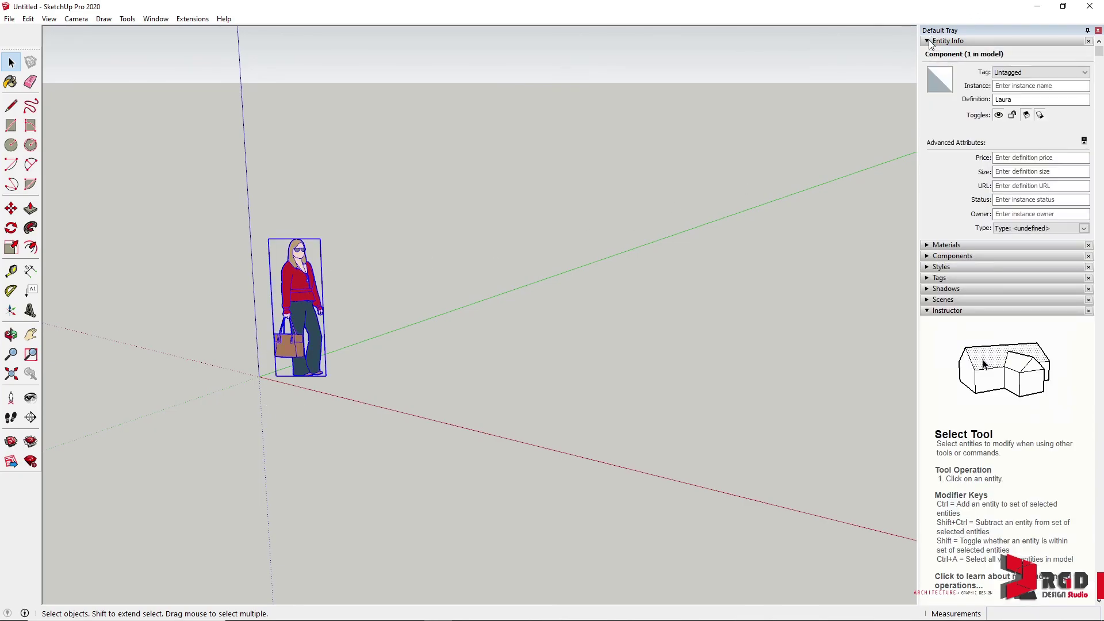